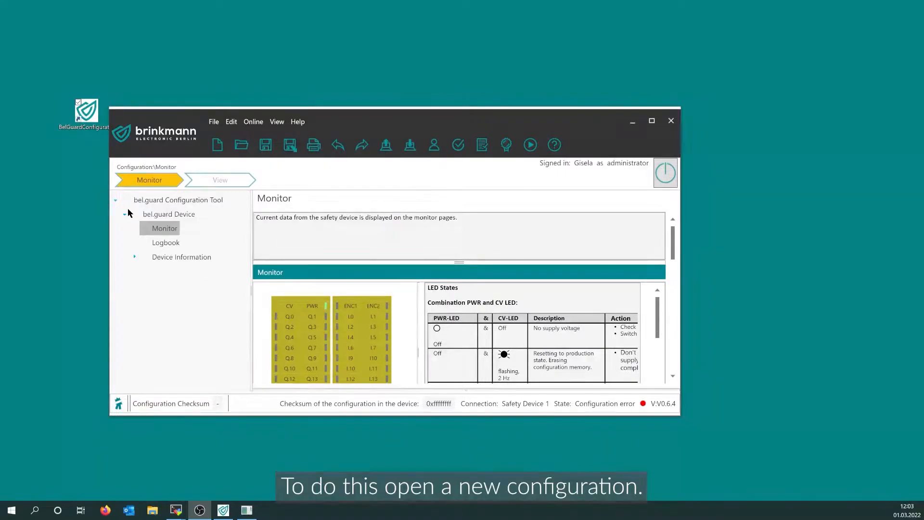
- Create a new configuration with the default basic settings and open the digital inputs of its interface configuration
click(217, 144)
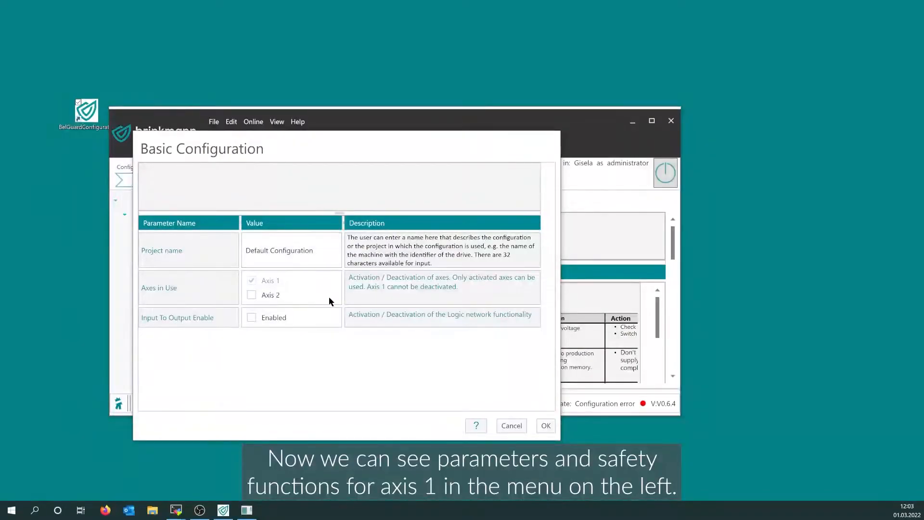
click(545, 426)
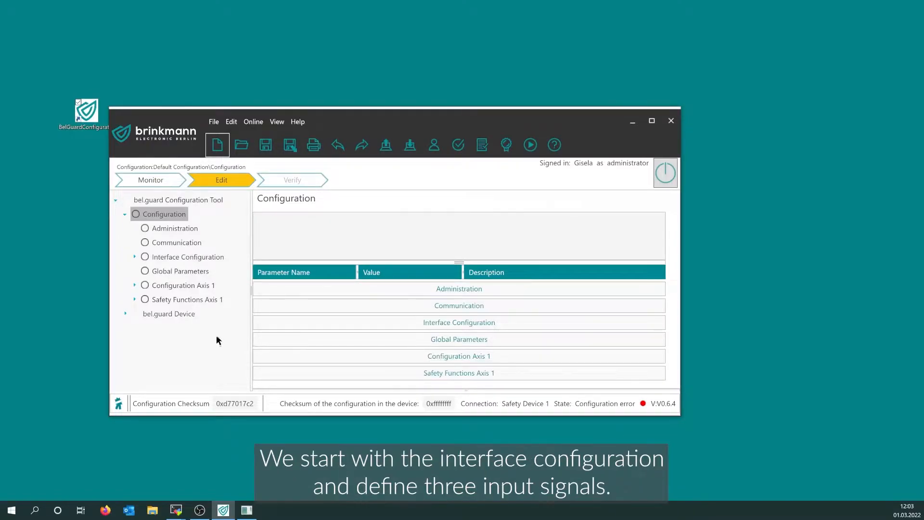
click(161, 260)
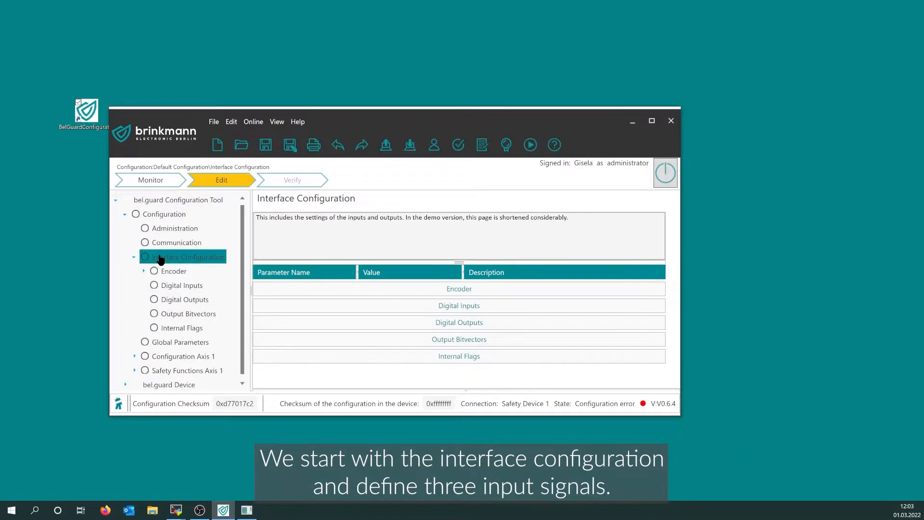
click(188, 289)
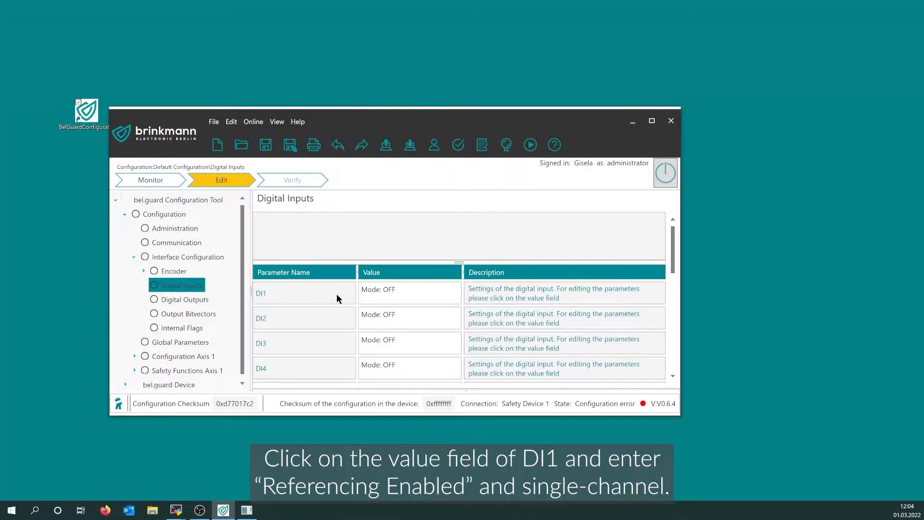
- Name digital input DI1 "Referencing Enable" and set its input mode to Single-Channel
click(398, 295)
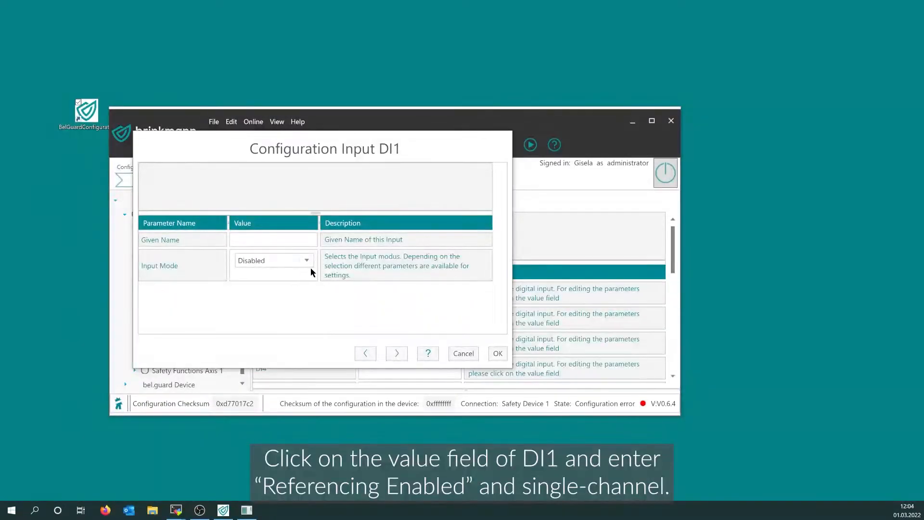
click(288, 239)
text(Referencing Enable)
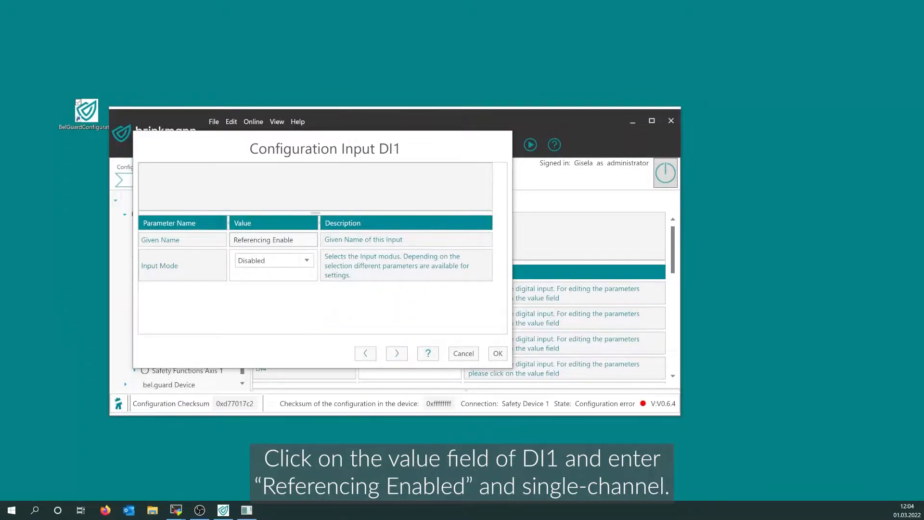
click(295, 260)
click(272, 291)
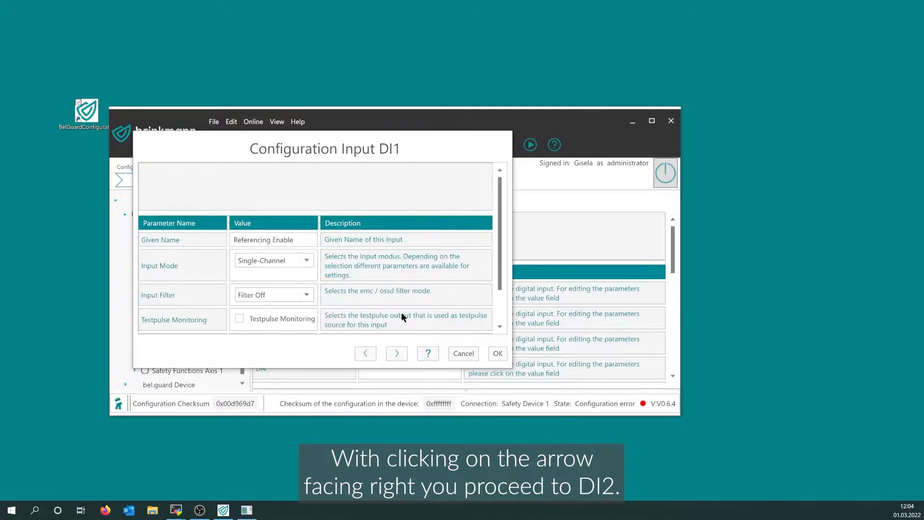
- Name digital input DI2 "Reference Trigger" and set its input mode to Single-Channel
click(397, 354)
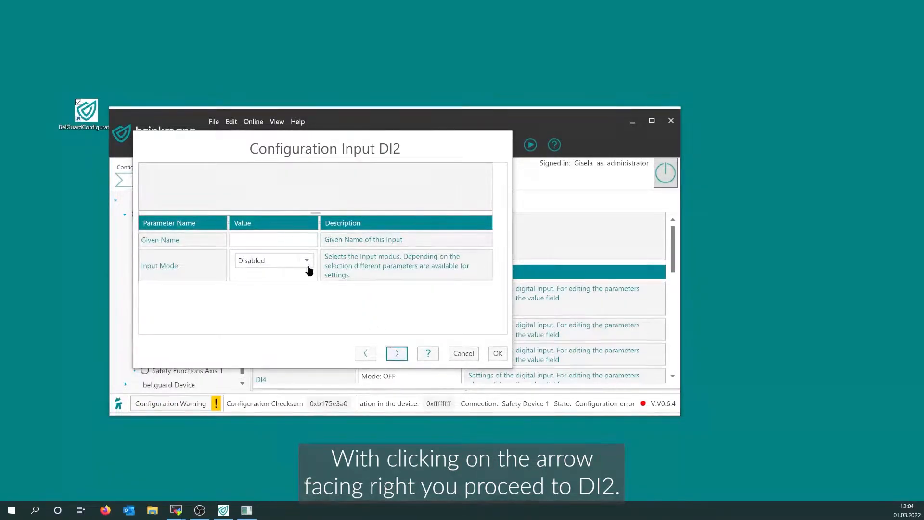
click(276, 240)
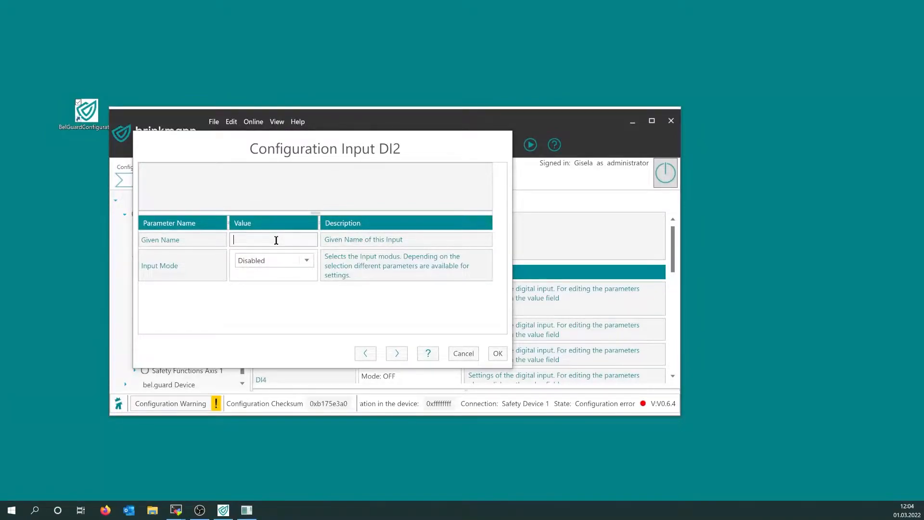
text(Reference Trigger)
click(283, 261)
click(282, 287)
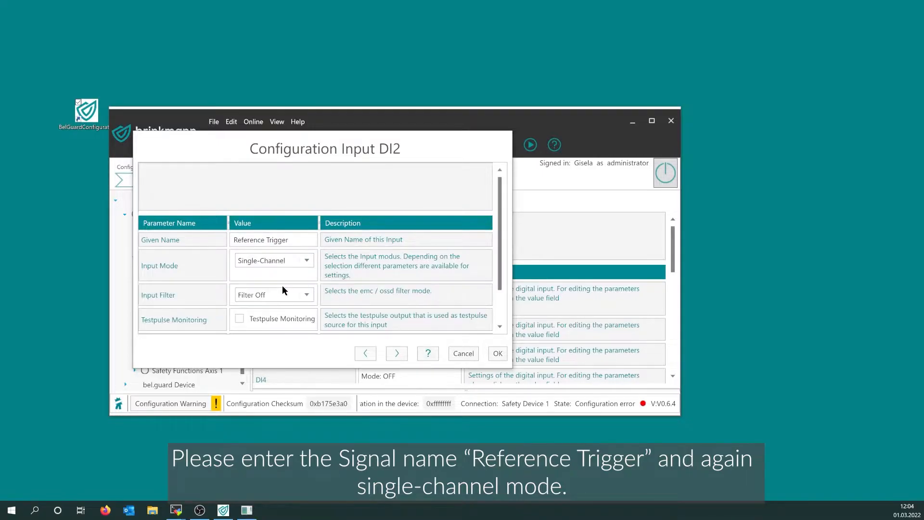
- Name digital input DI3 "Safe Area", set its input mode to Single-Channel and accept the input settings
click(396, 351)
click(265, 241)
text(Safe )
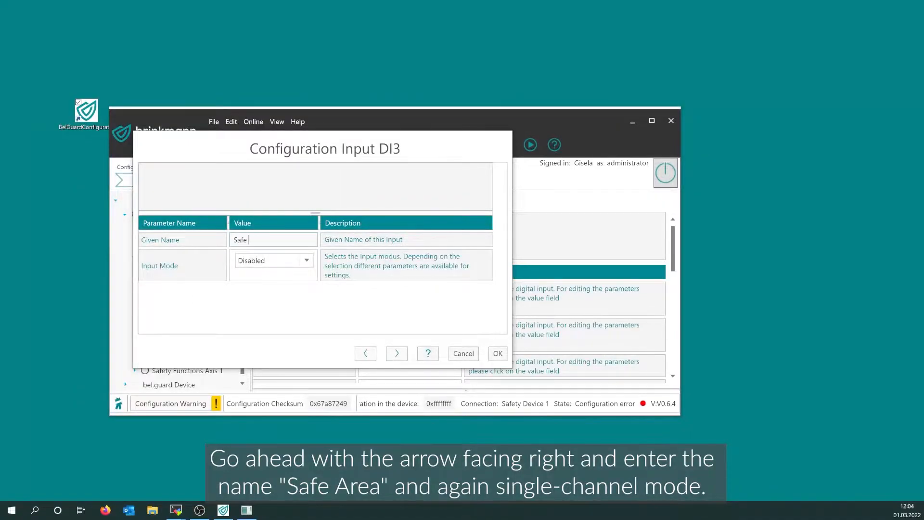
text(Area)
click(278, 260)
click(281, 290)
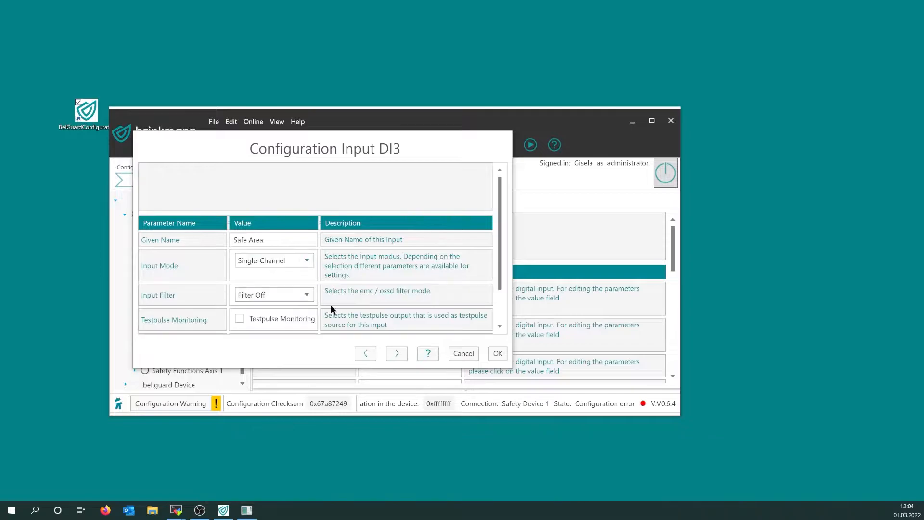
click(496, 353)
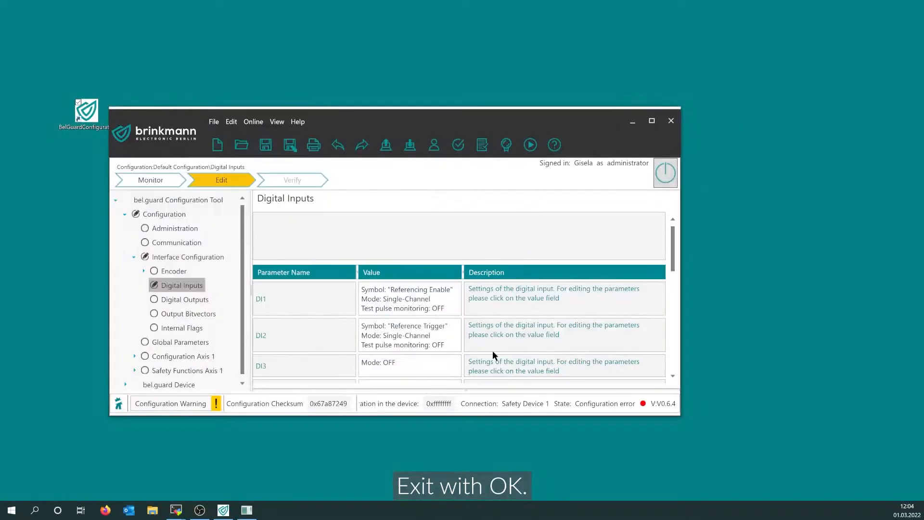
- Name digital output DO1 "Position OK" and set its output mode to Single Channel
click(181, 301)
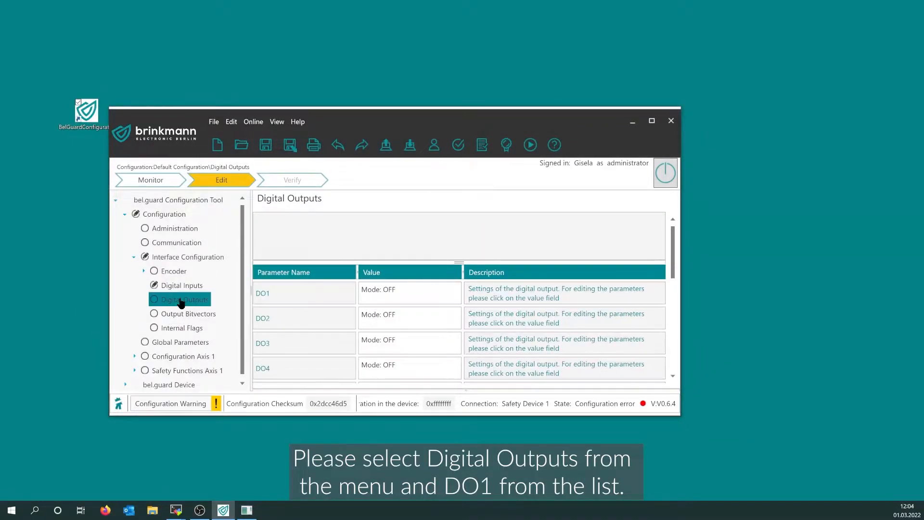
click(396, 292)
click(287, 241)
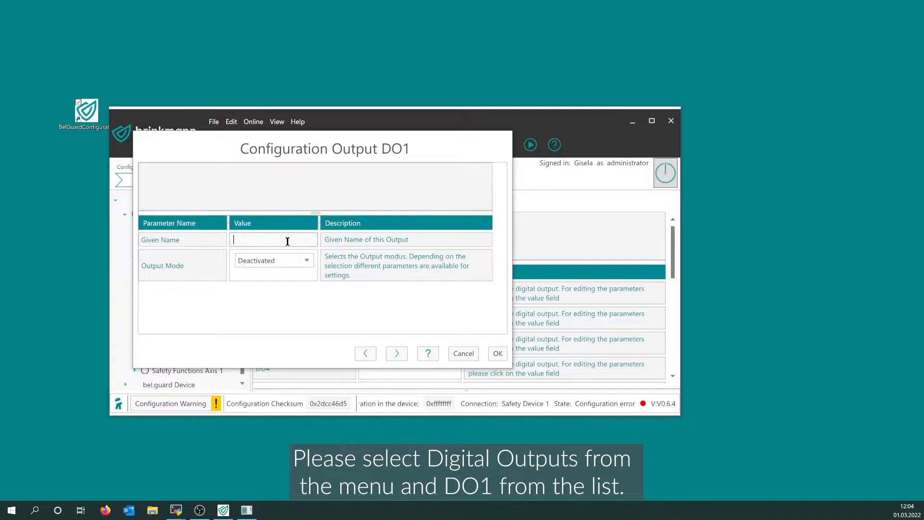
text(Posit)
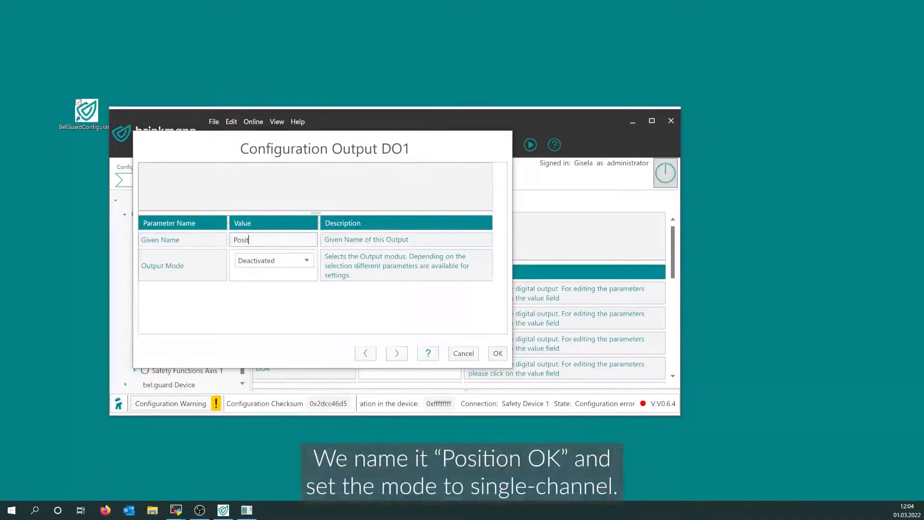
text(ion OK)
click(294, 261)
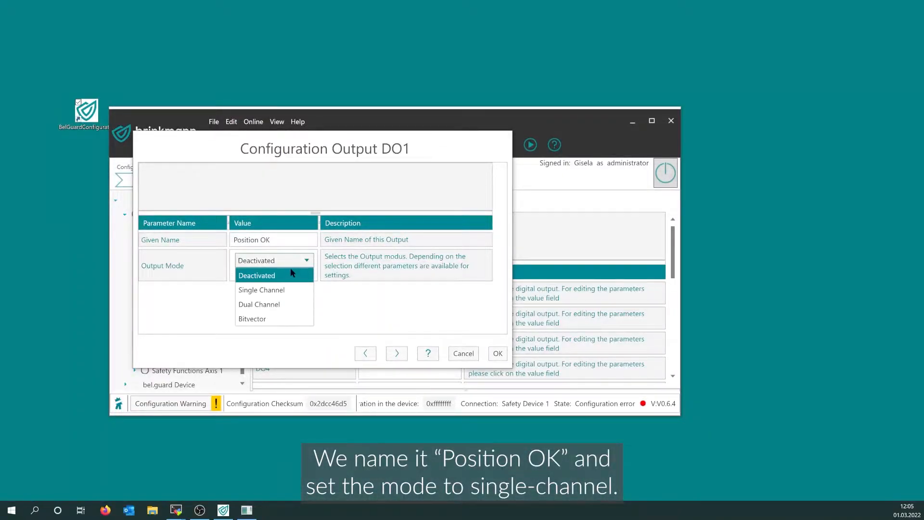
click(283, 289)
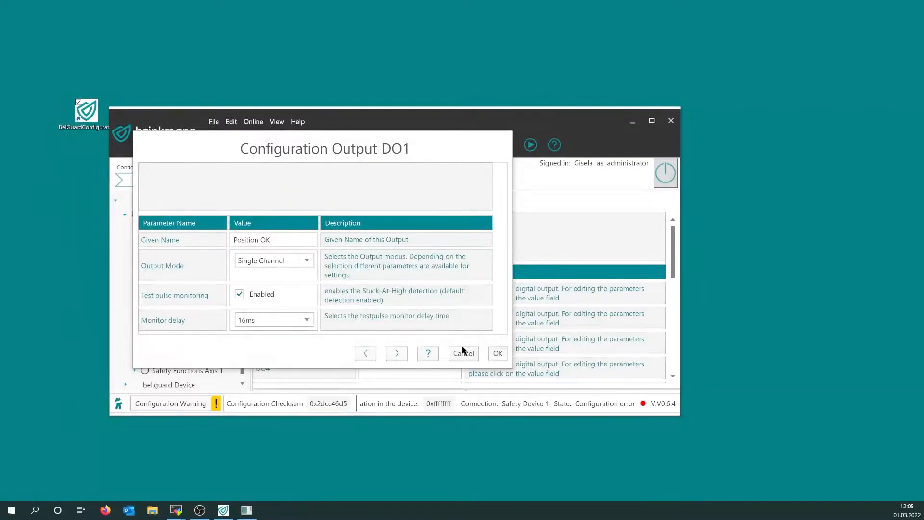
click(496, 353)
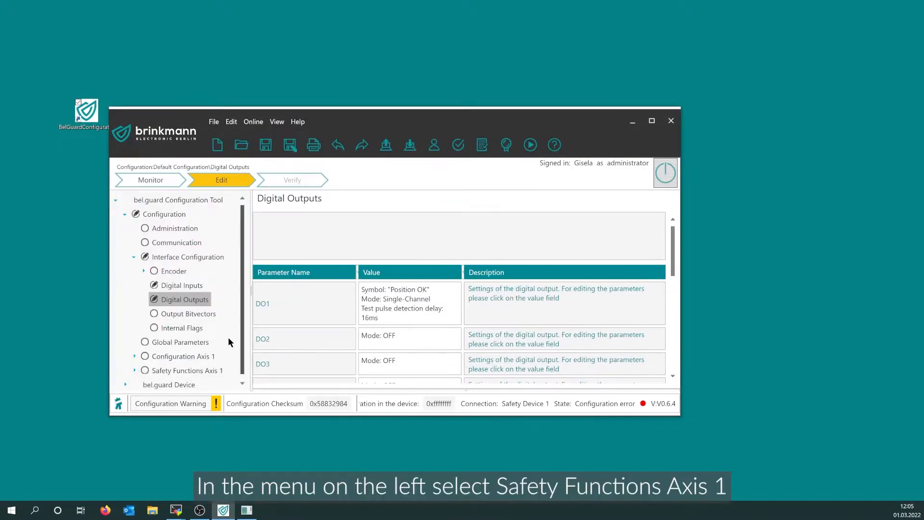
- Set the SLP Use Count of axis 1 to 1, show the configuration errors and set the SP Use Count to 1
click(186, 370)
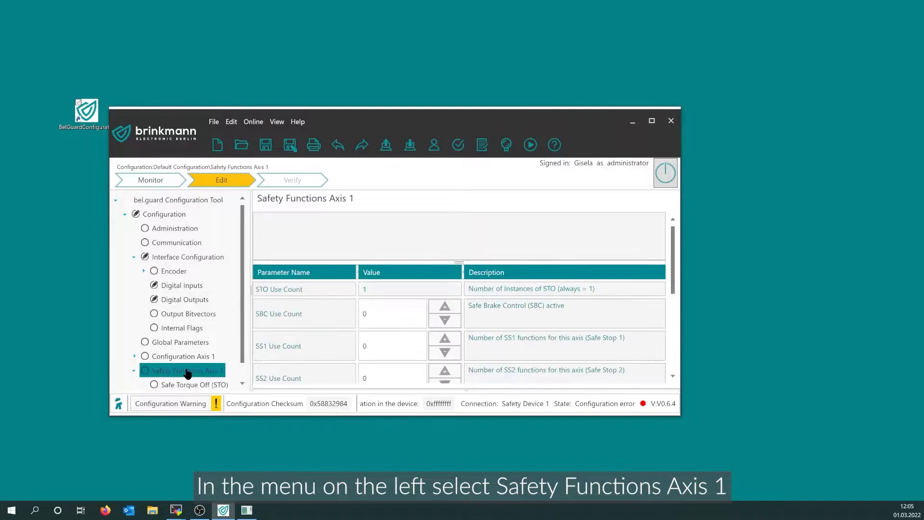
scroll(309, 334, down, 4)
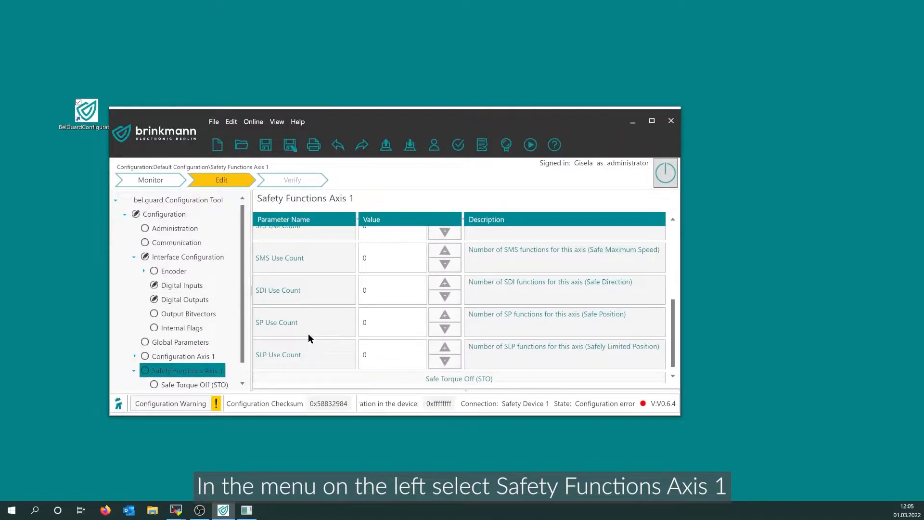
scroll(308, 333, down, 1)
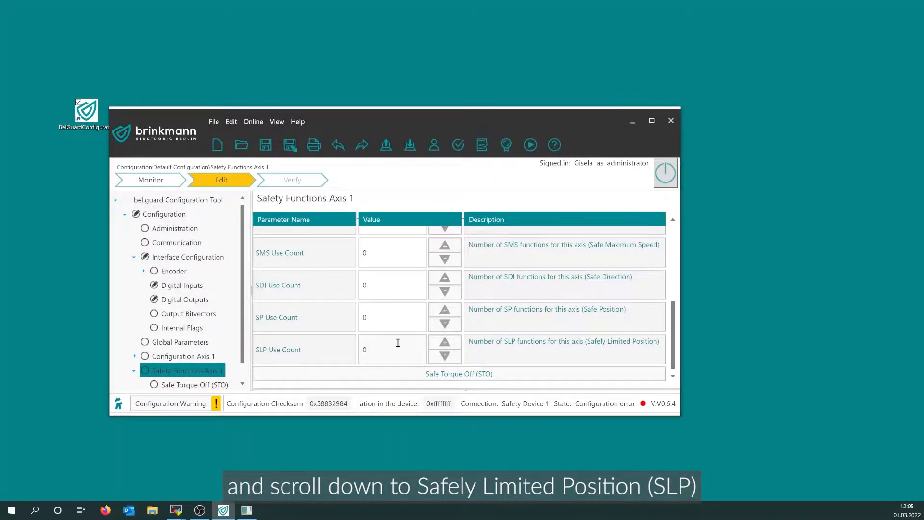
click(444, 343)
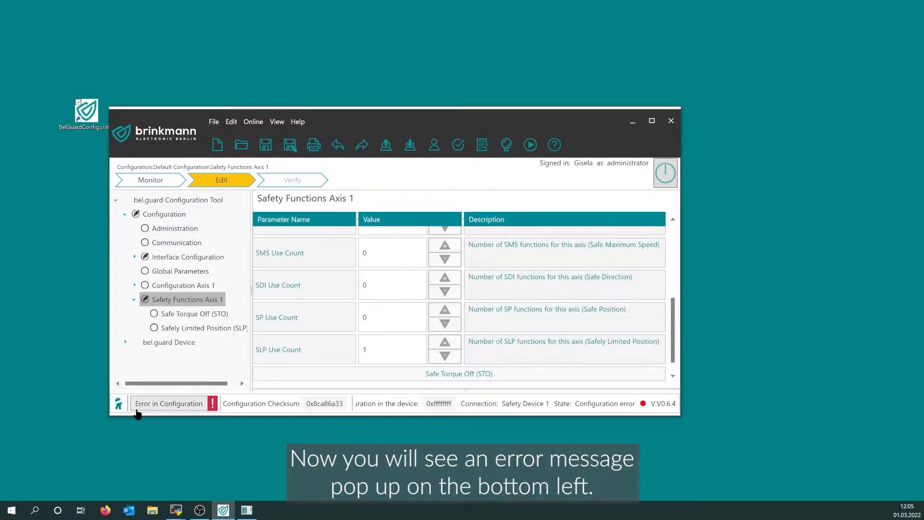
click(190, 408)
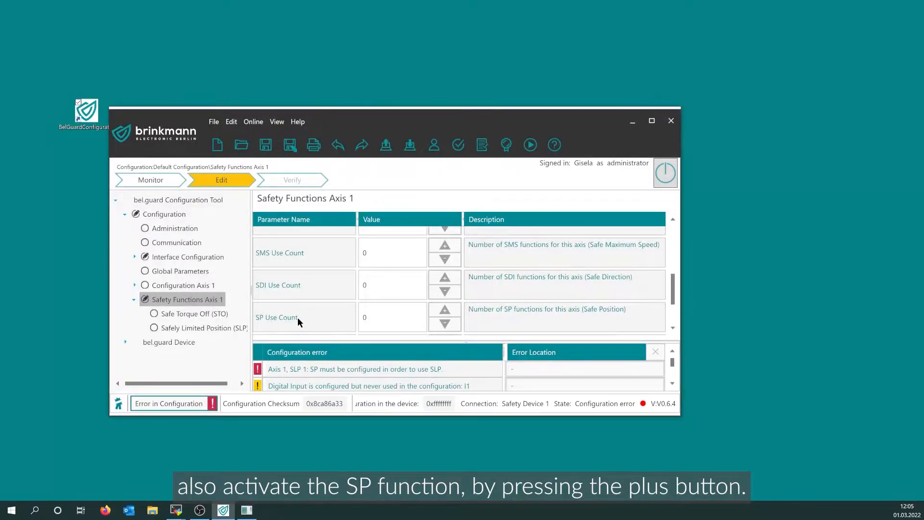
click(445, 310)
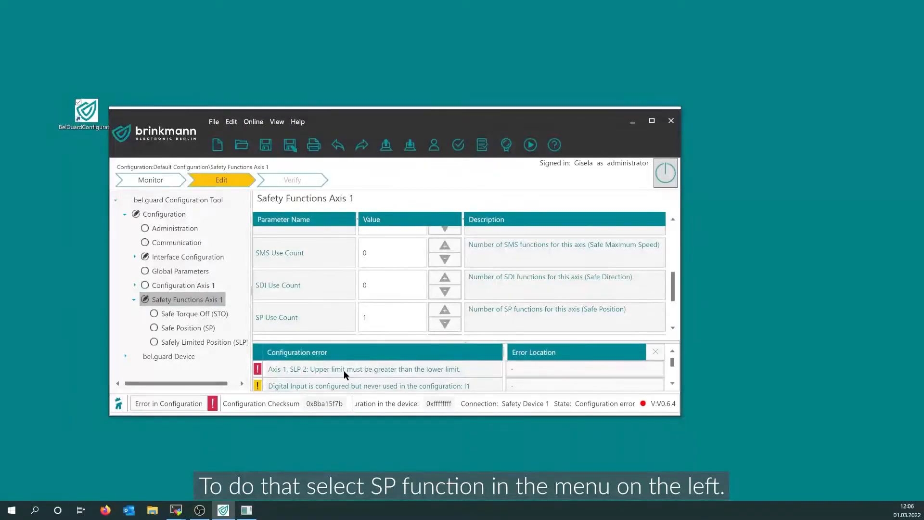
- Enable manual acknowledgement for the Safe Position (SP) function of axis 1, with the configuration error list collapsed
click(179, 330)
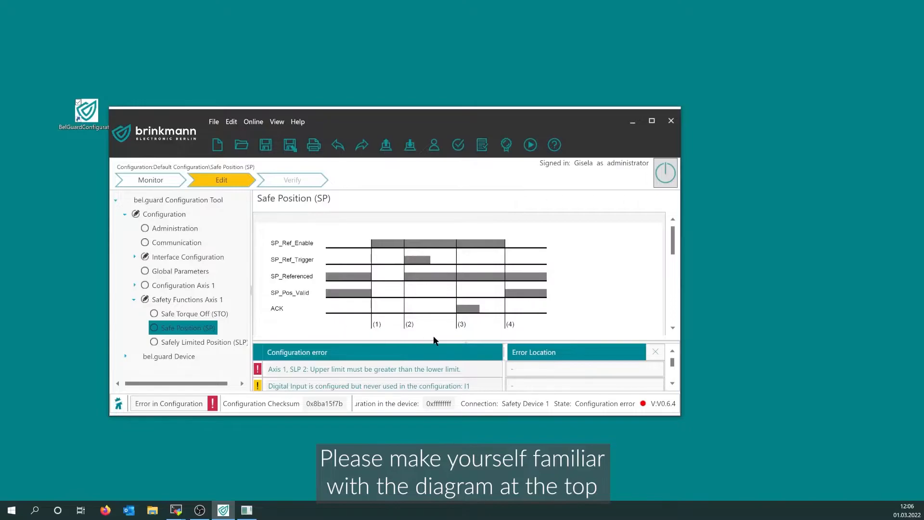
drag(456, 343, 461, 388)
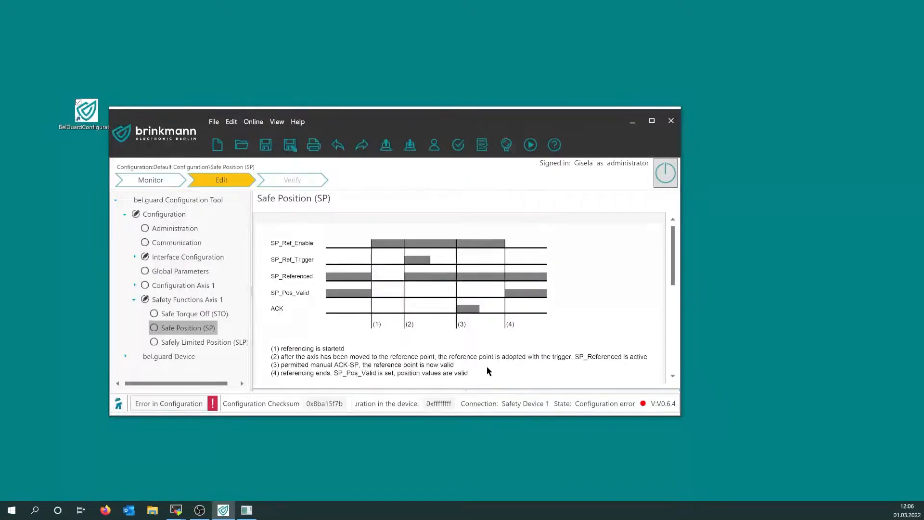
scroll(487, 370, down, 3)
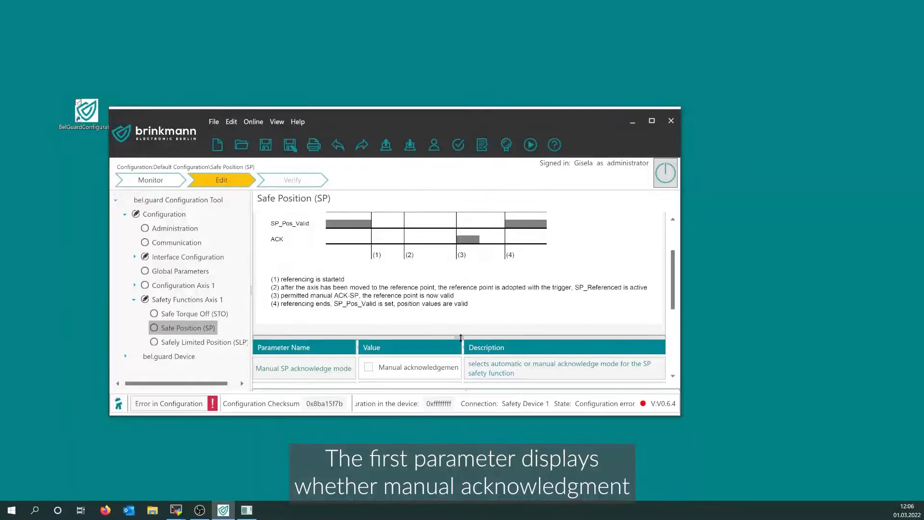
scroll(463, 359, down, 6)
scroll(463, 357, up, 1)
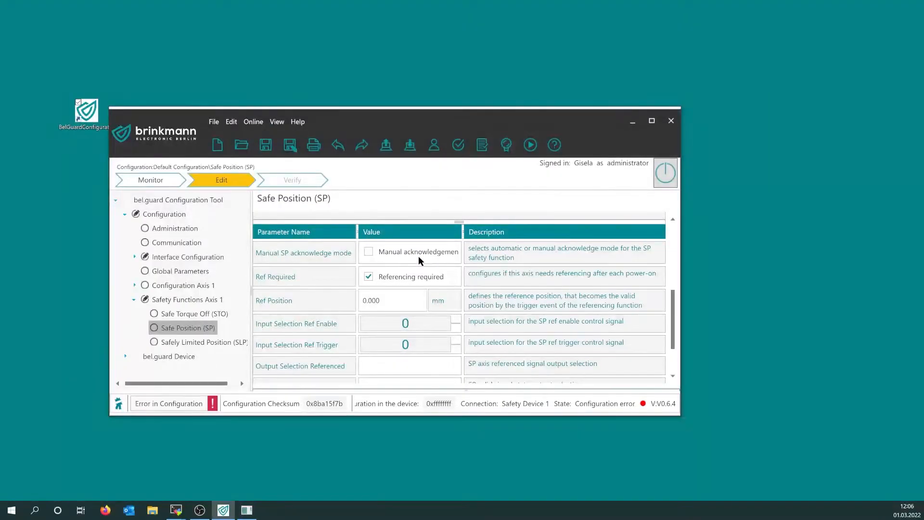
click(371, 249)
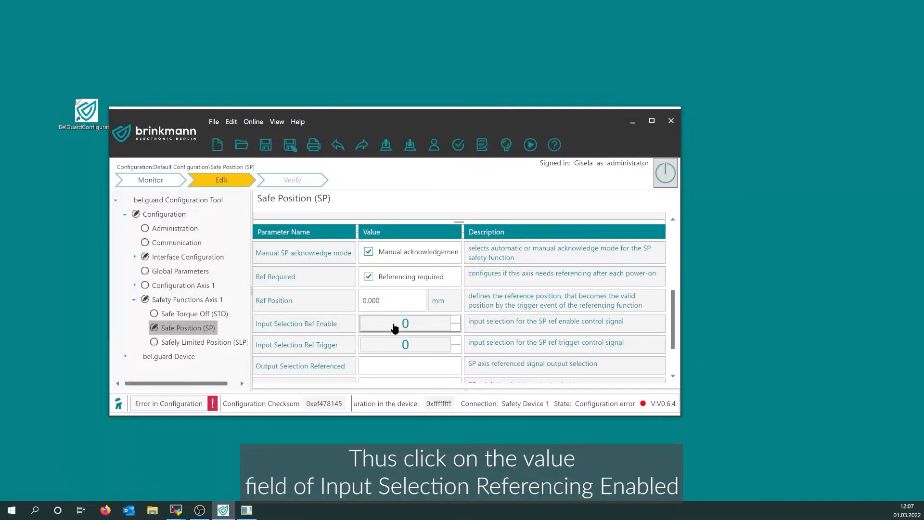
- Assign the ReferencingEnable input (I1) to the Input Selection Ref Enable parameter of the Safe Position function
click(394, 327)
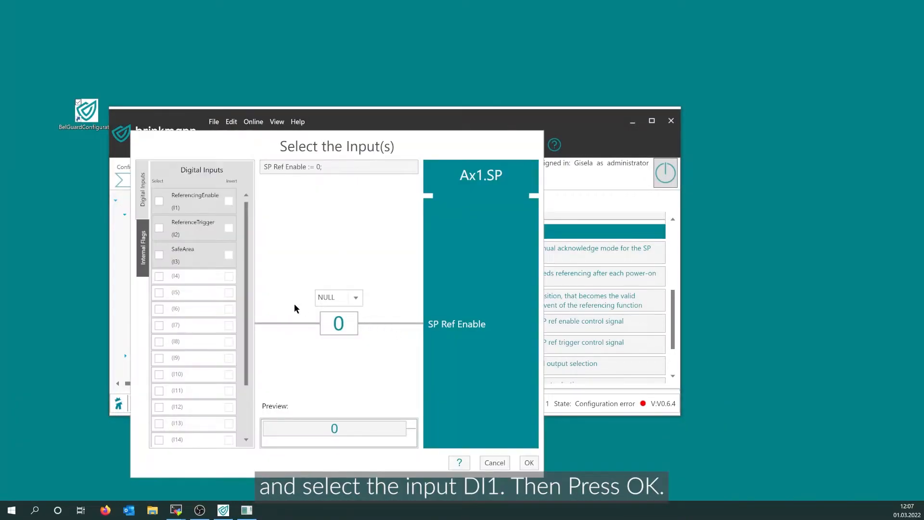
click(158, 201)
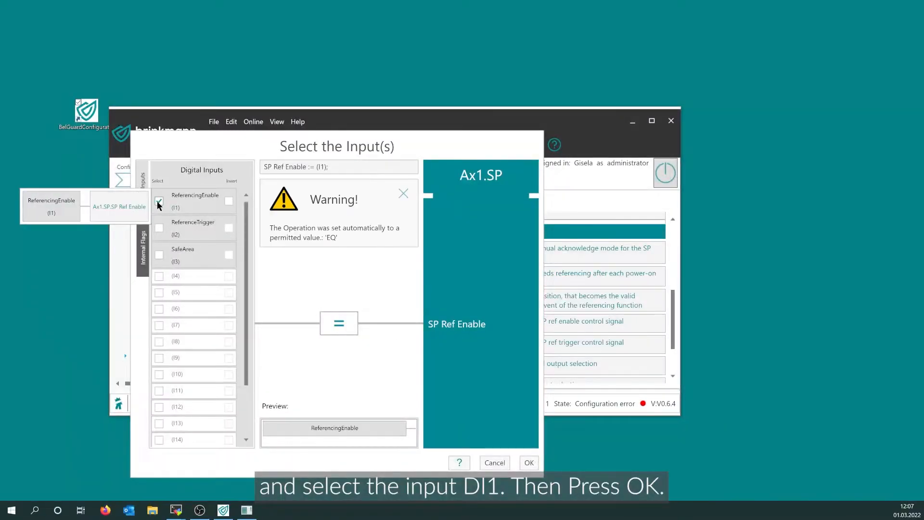
click(528, 462)
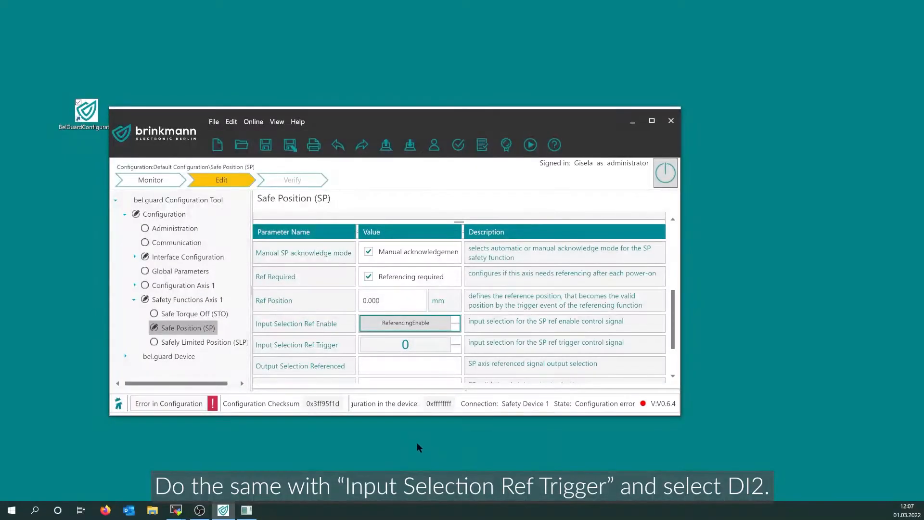
- Assign the ReferenceTrigger input (I2) to the Input Selection Ref Trigger parameter of the Safe Position function
click(393, 343)
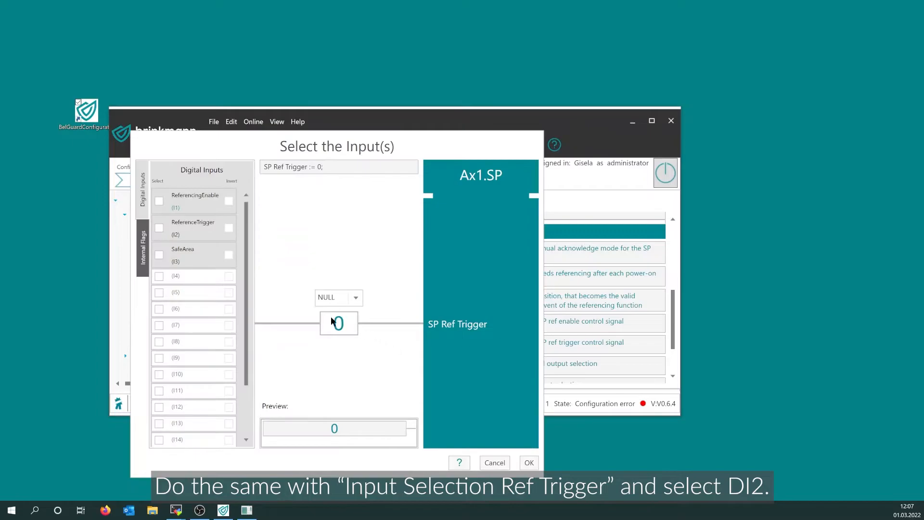
click(160, 226)
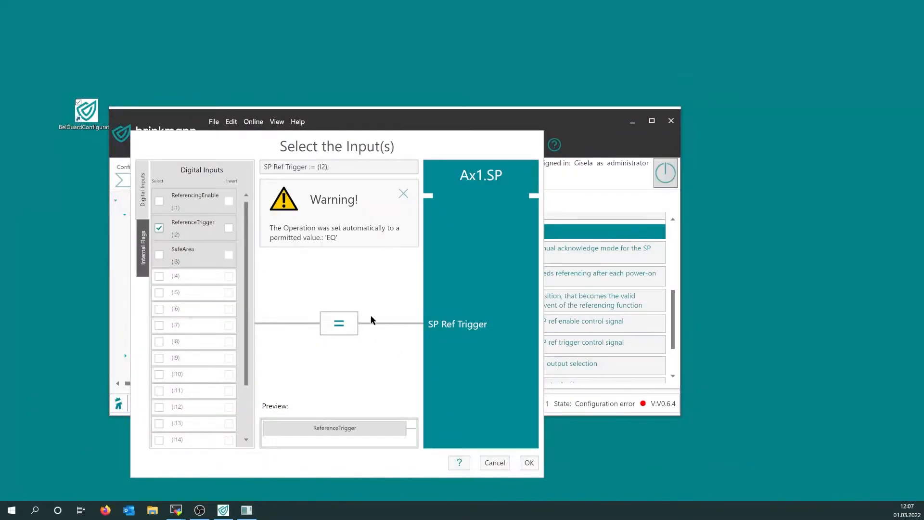
click(537, 460)
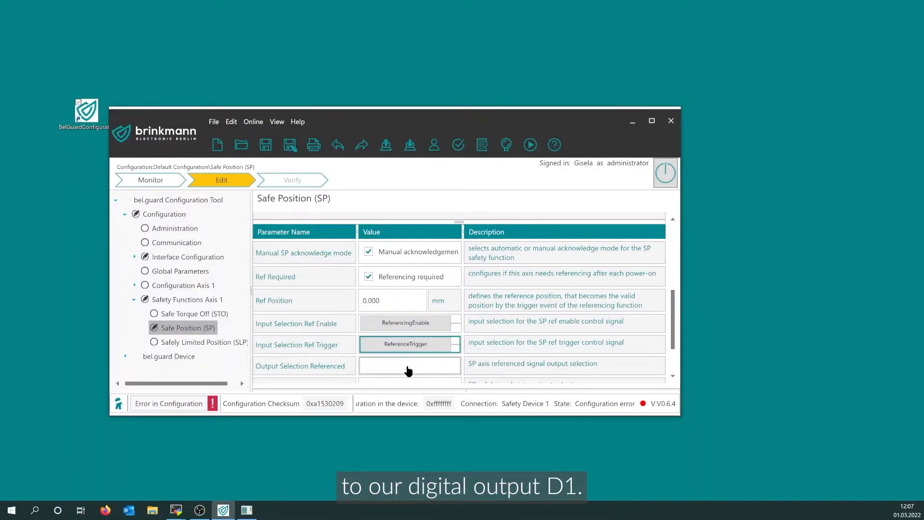
- Assign the PositionOK digital output (Q1) to the SP Position Valid output selection of the Safe Position function
scroll(409, 354, down, 2)
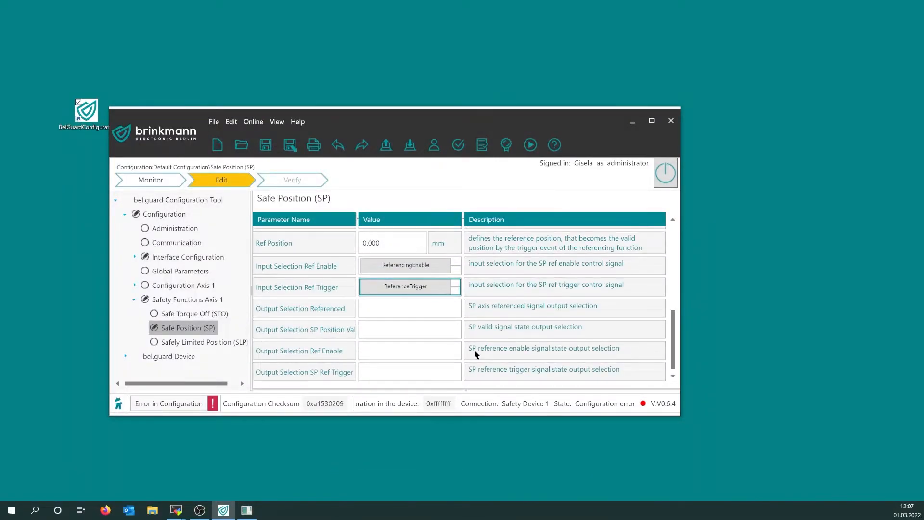
click(411, 336)
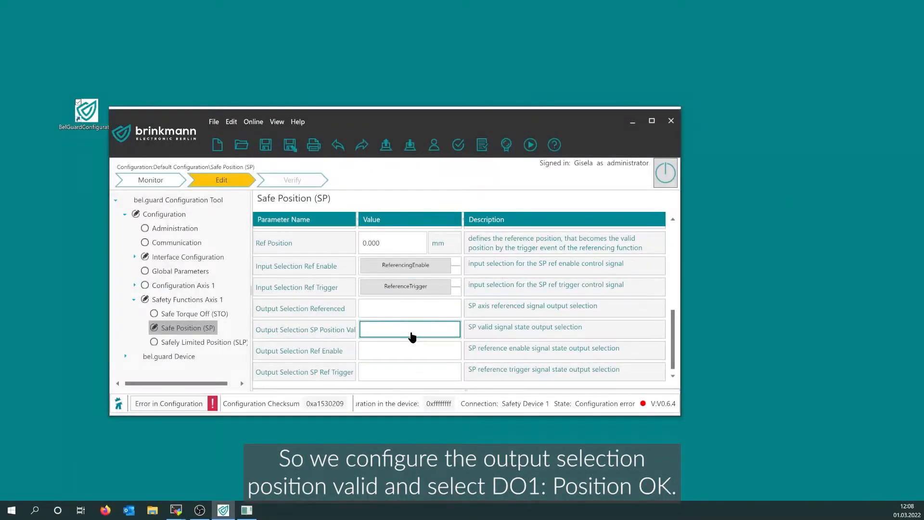
click(411, 335)
click(429, 200)
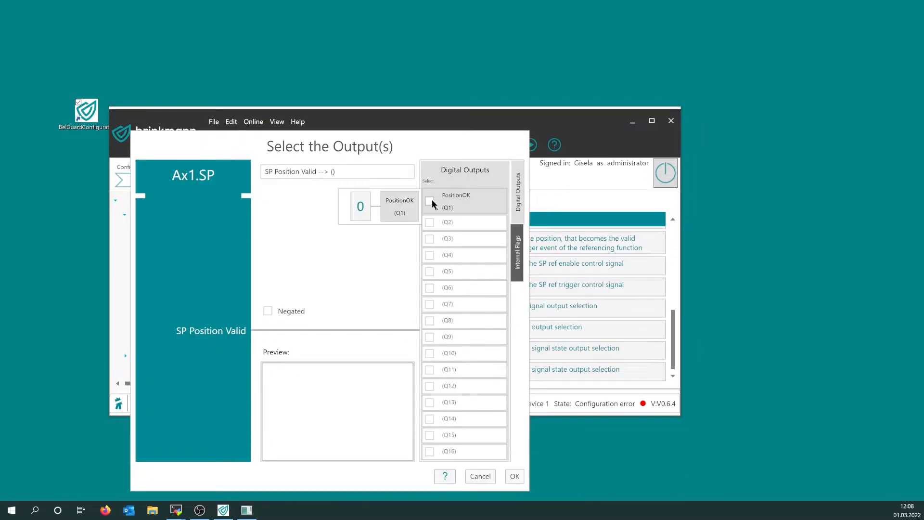
click(514, 475)
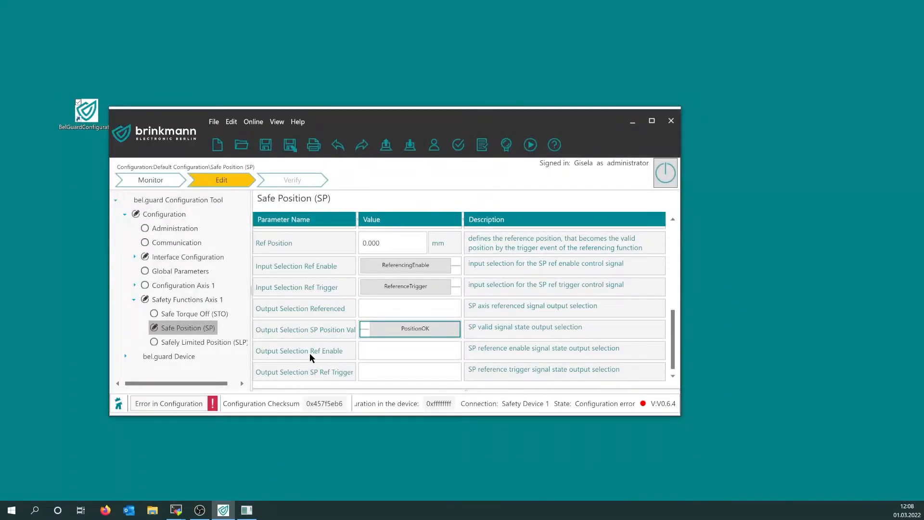
- Shrink the diagram area of the Safely Limited Position (SLP) 1 function of axis 1 and enable its manual acknowledgement
click(195, 343)
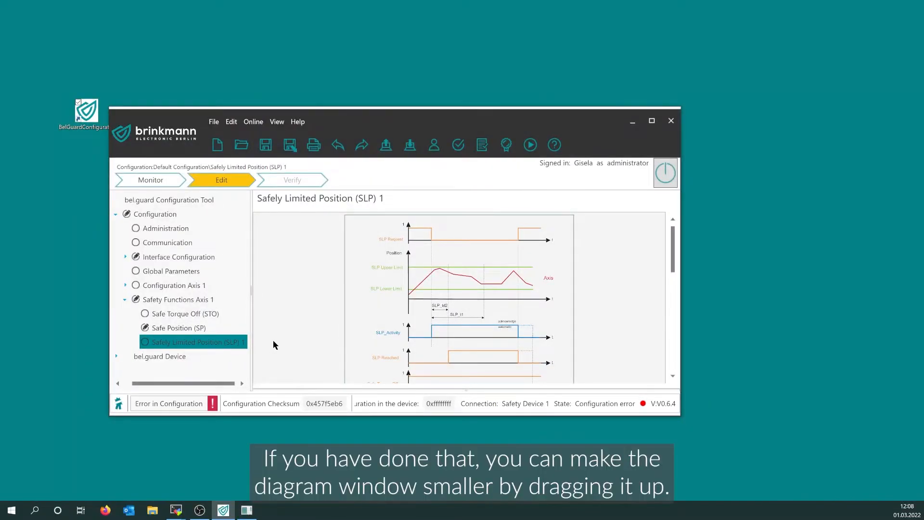
scroll(273, 340, down, 1)
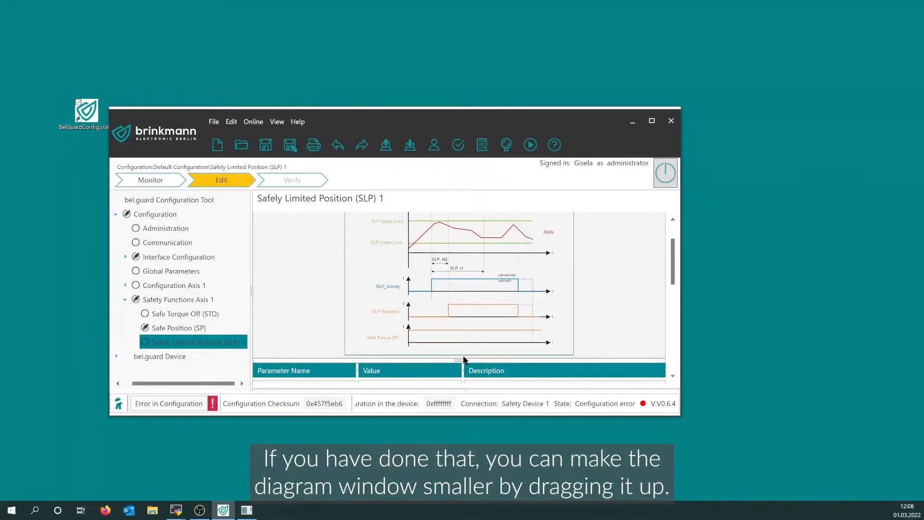
drag(459, 359, 453, 253)
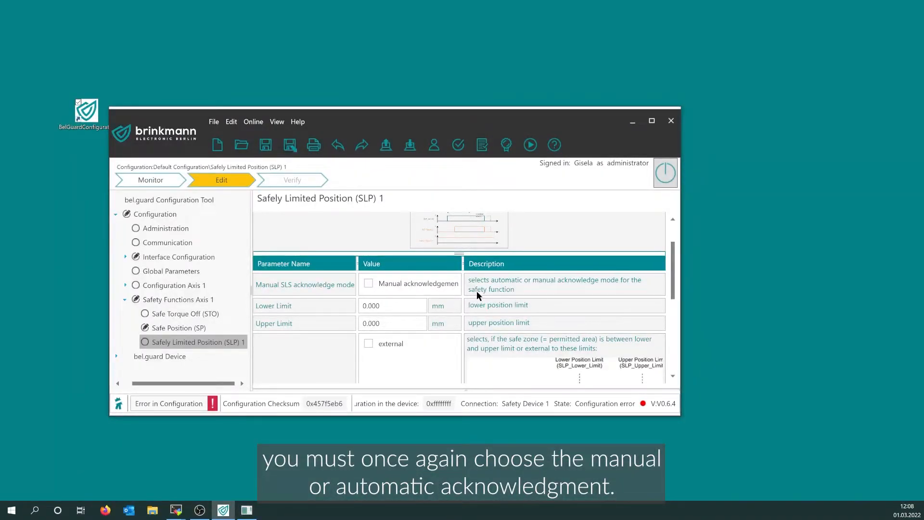
click(366, 283)
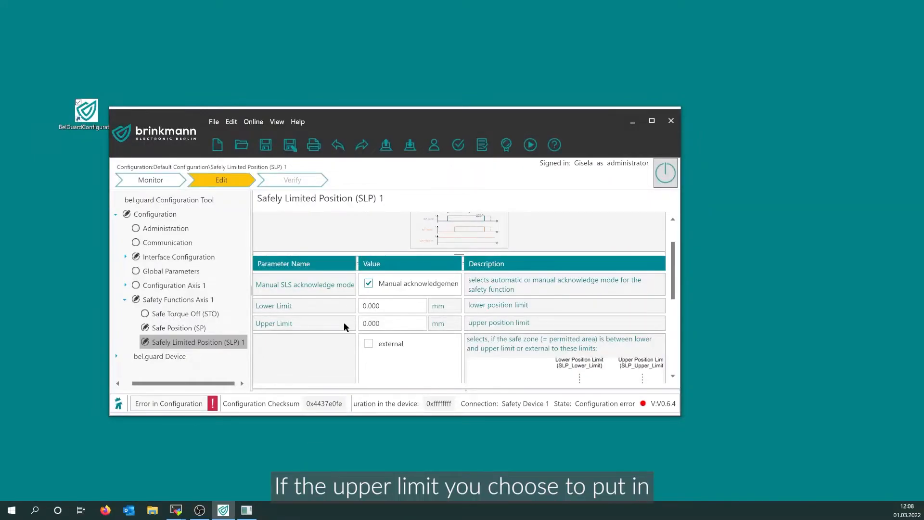
- Set the Upper Limit of the Safely Limited Position (SLP) 1 function to 100 mm
click(370, 322)
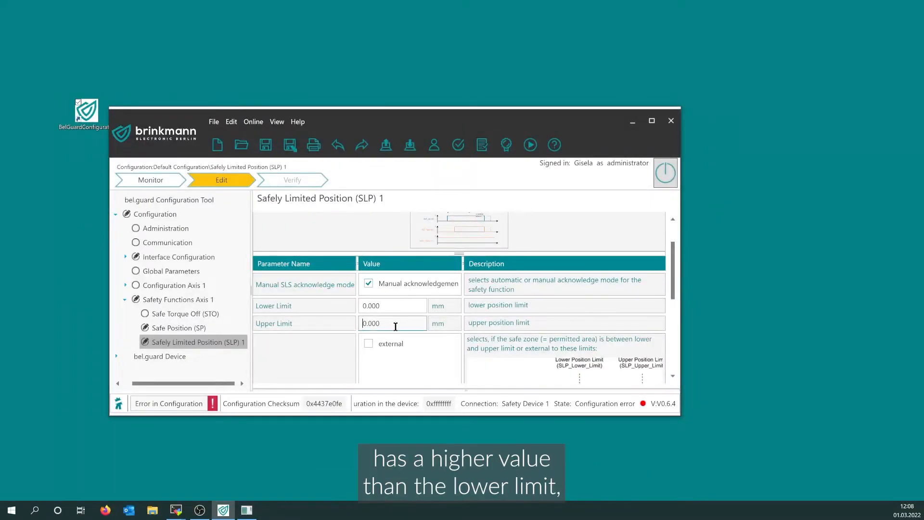
text(10)
key(Tab)
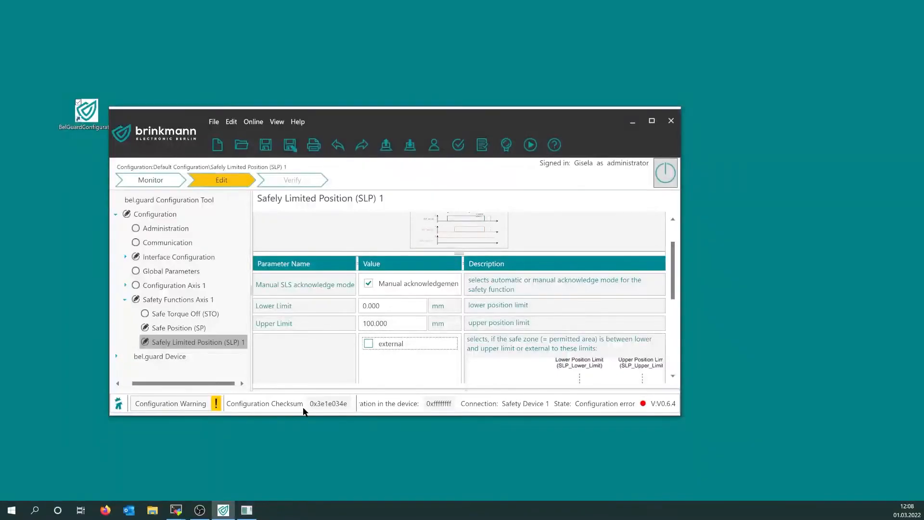
- Set the SLP t1 time to 1000 ms and the td2 delay to 100 ms for the SLP 1 function
scroll(369, 371, down, 3)
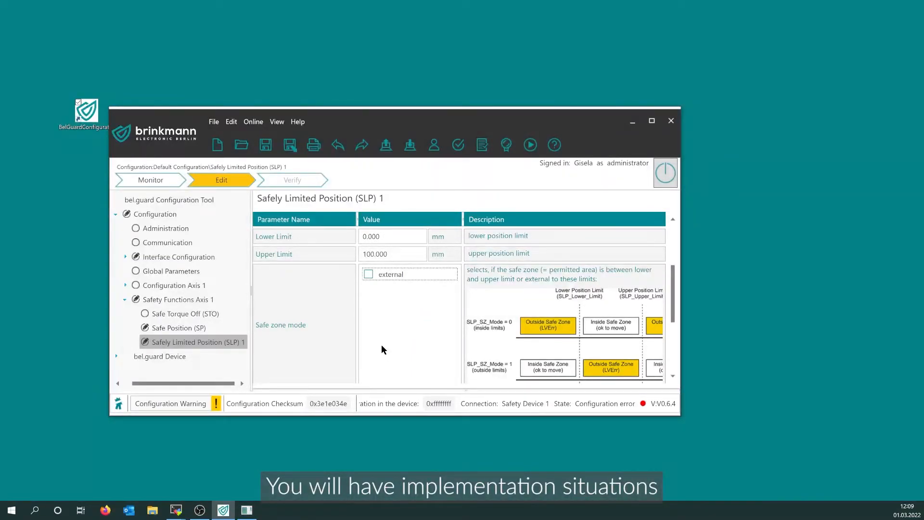
scroll(381, 346, down, 1)
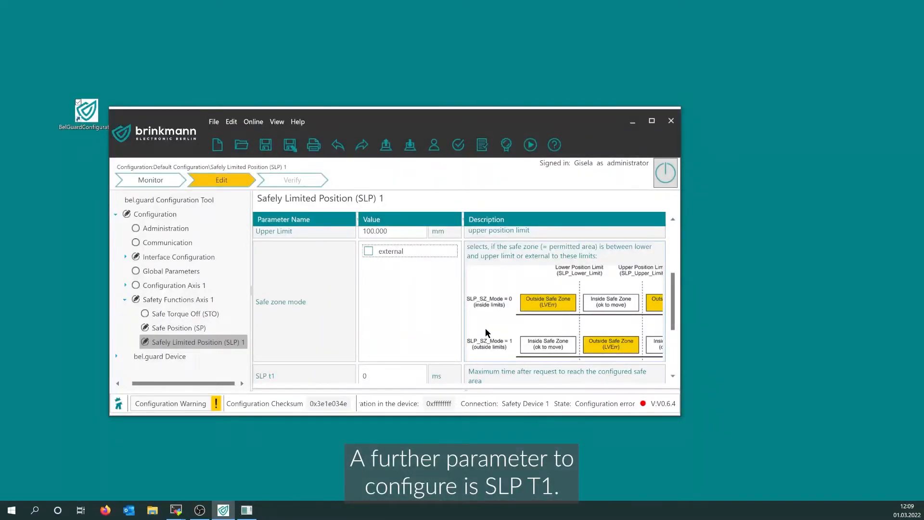
scroll(392, 322, down, 3)
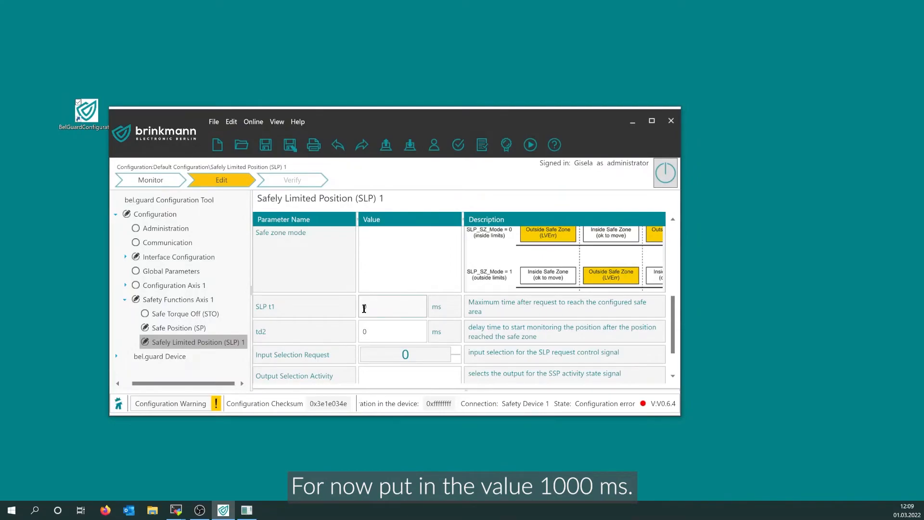
text(1000)
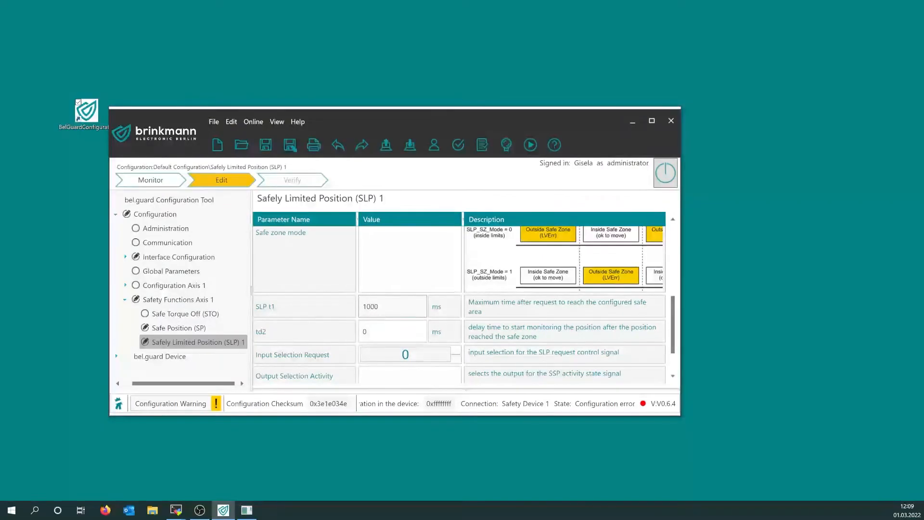
click(380, 331)
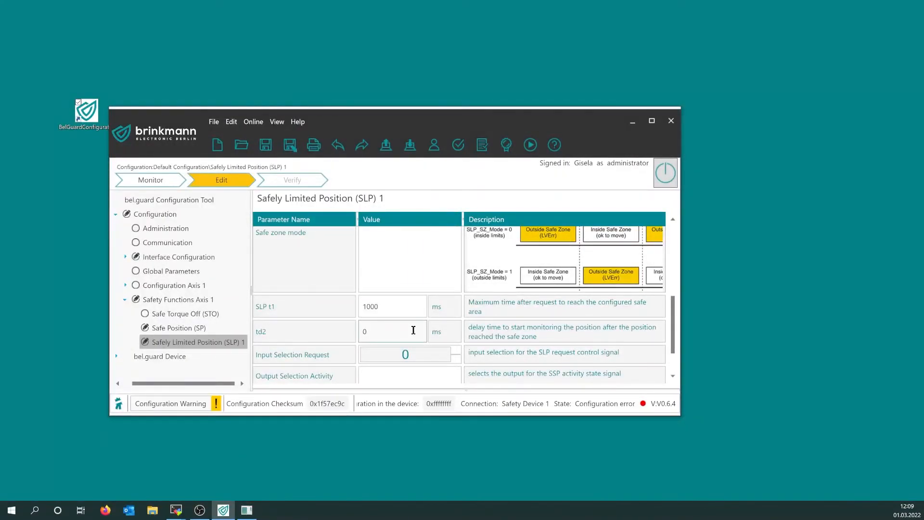
key(BackSpace)
text(100)
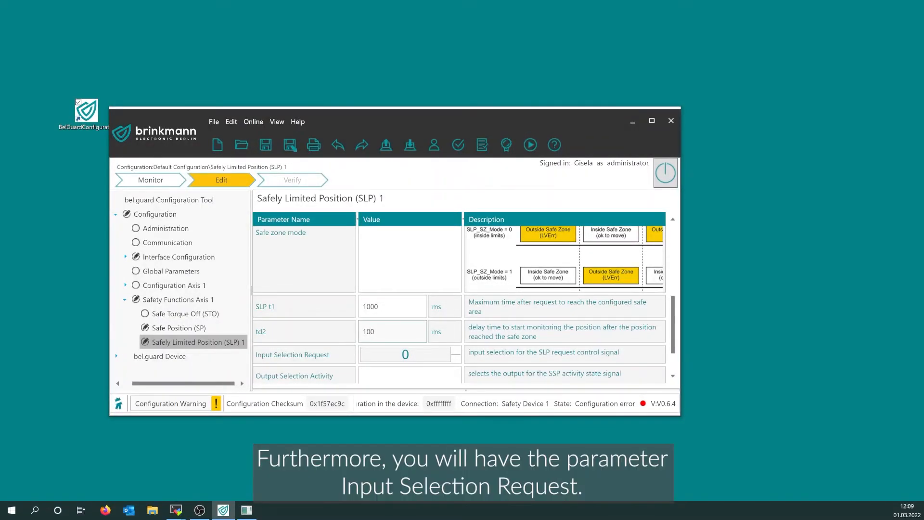
- Assign the SafeArea input (I3) to the Input Selection Request parameter of the SLP 1 function
click(418, 359)
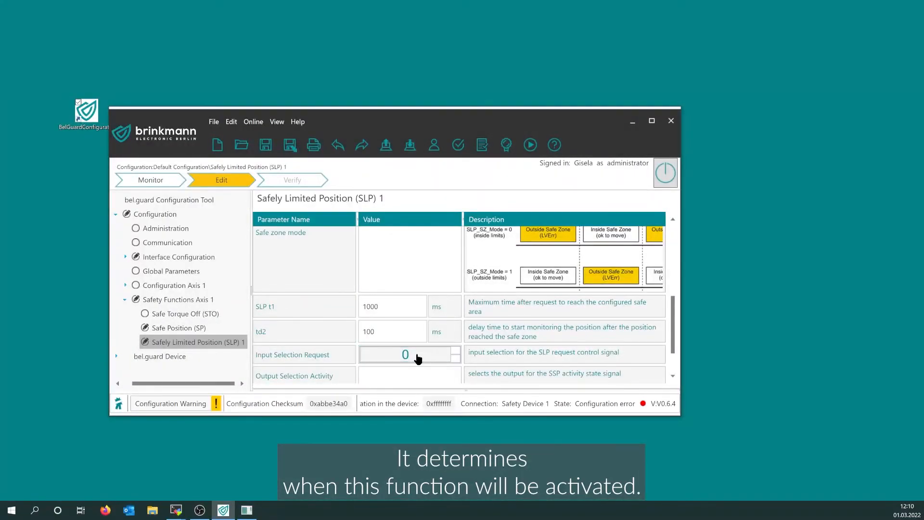
double_click(417, 354)
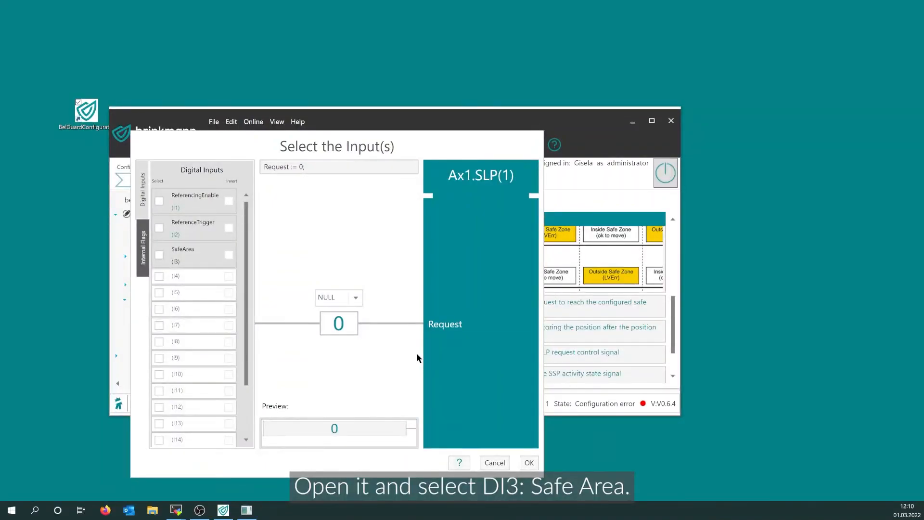
click(159, 253)
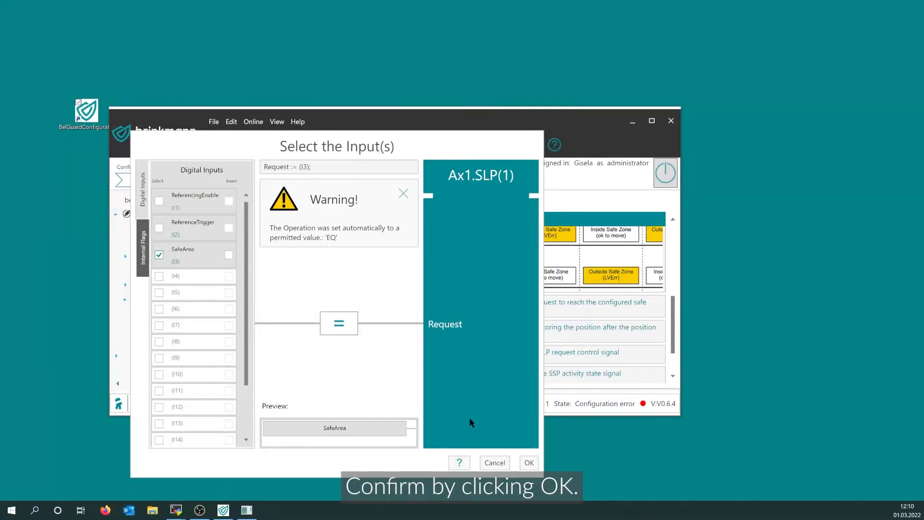
click(530, 462)
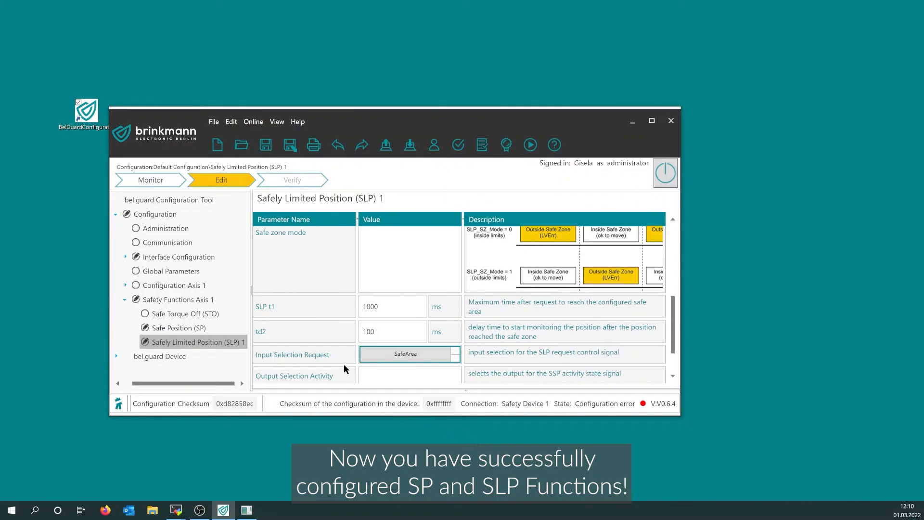
scroll(343, 361, down, 1)
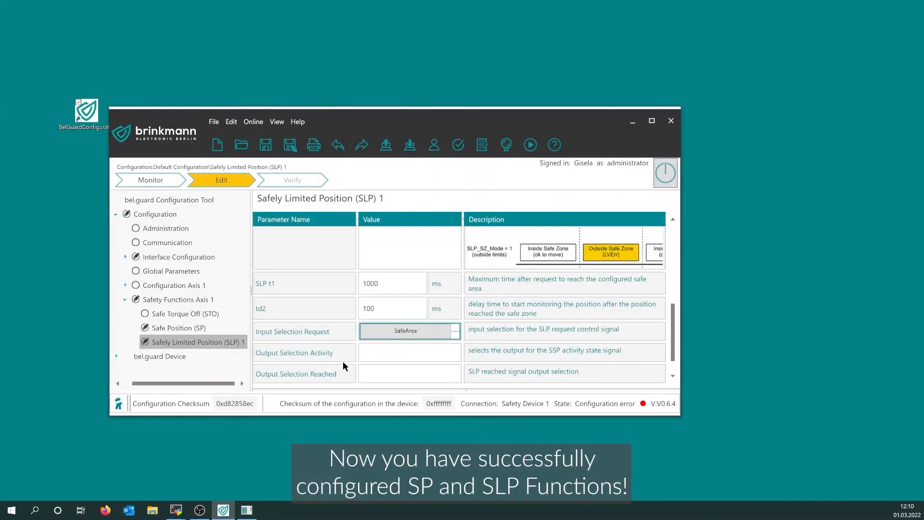